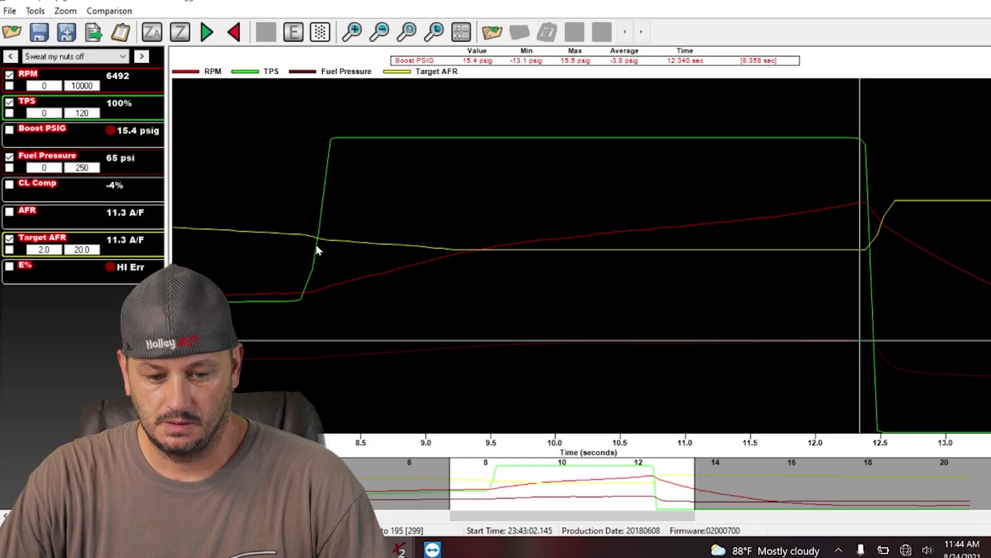
Toggle the Fuel Pressure trace and place the data cursor mid-pull to show its reading.
click(9, 105)
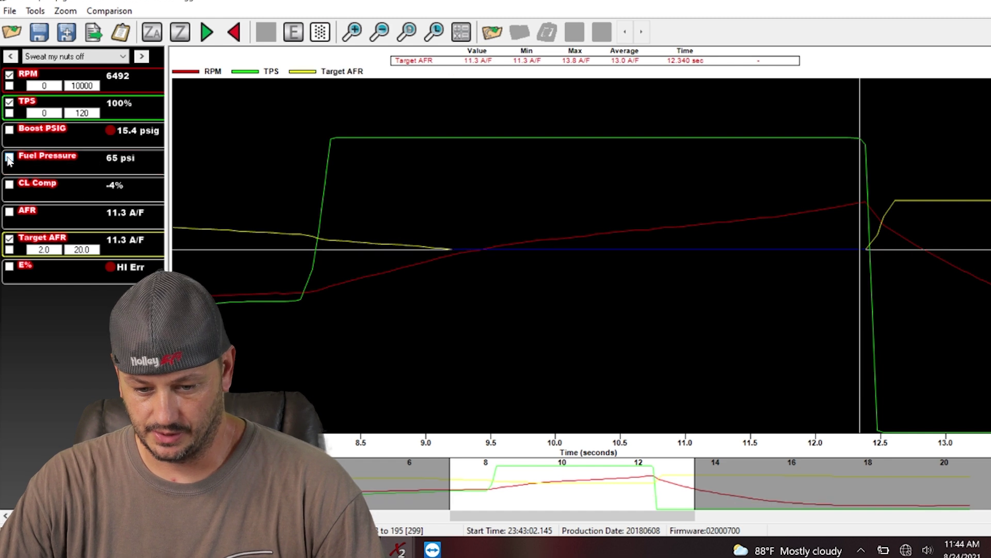
click(530, 289)
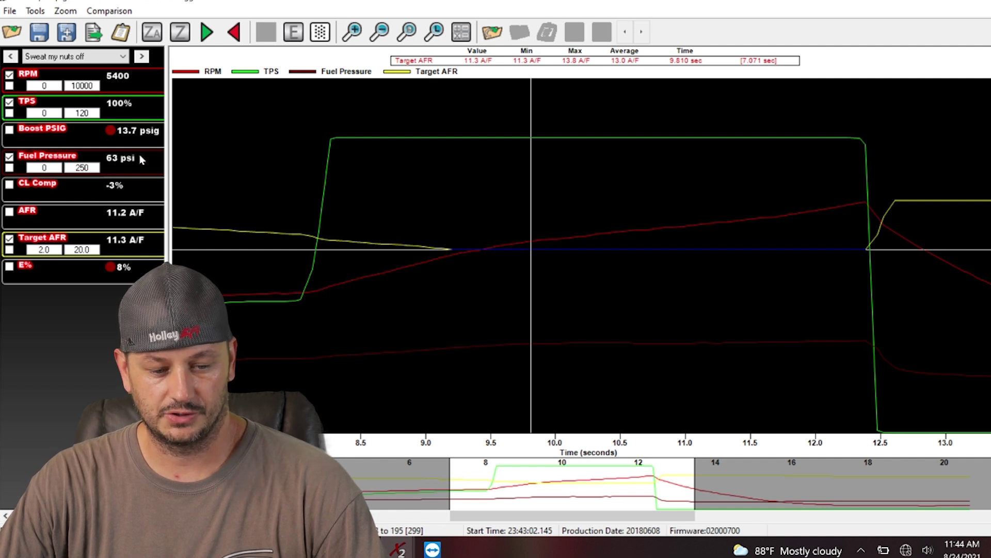
click(237, 359)
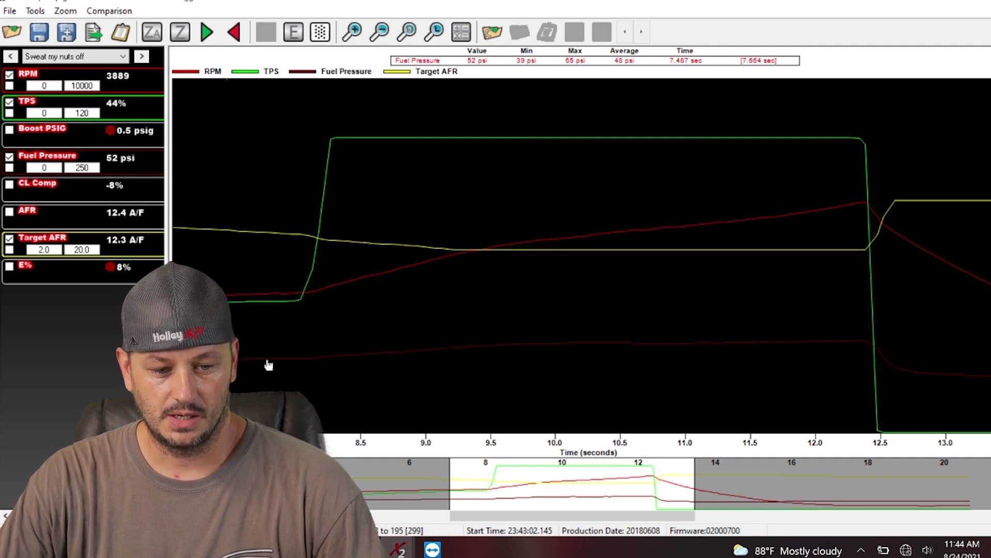
Scrub the data cursor through the pull, checking readings at peak RPM near 12.3 s.
drag(301, 318, 881, 315)
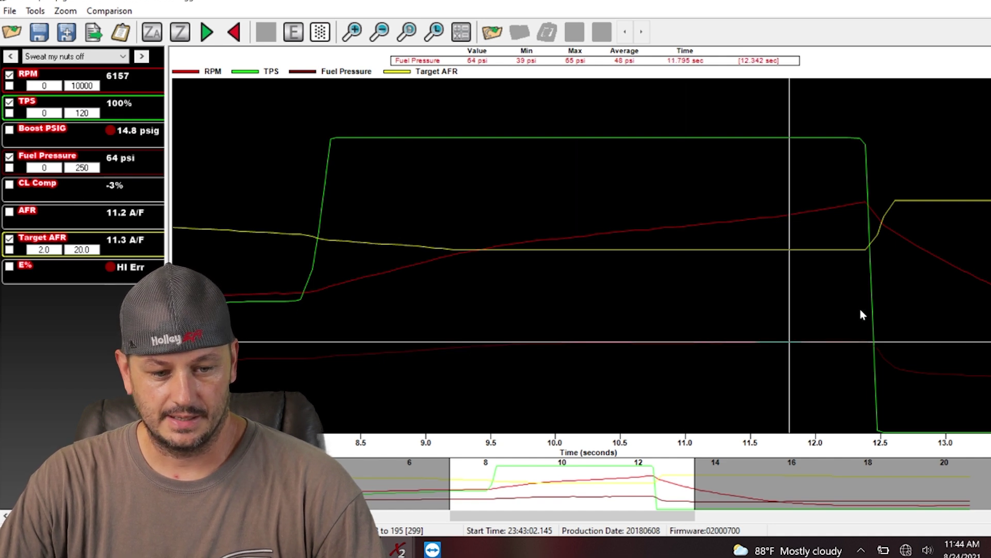
drag(882, 315, 860, 310)
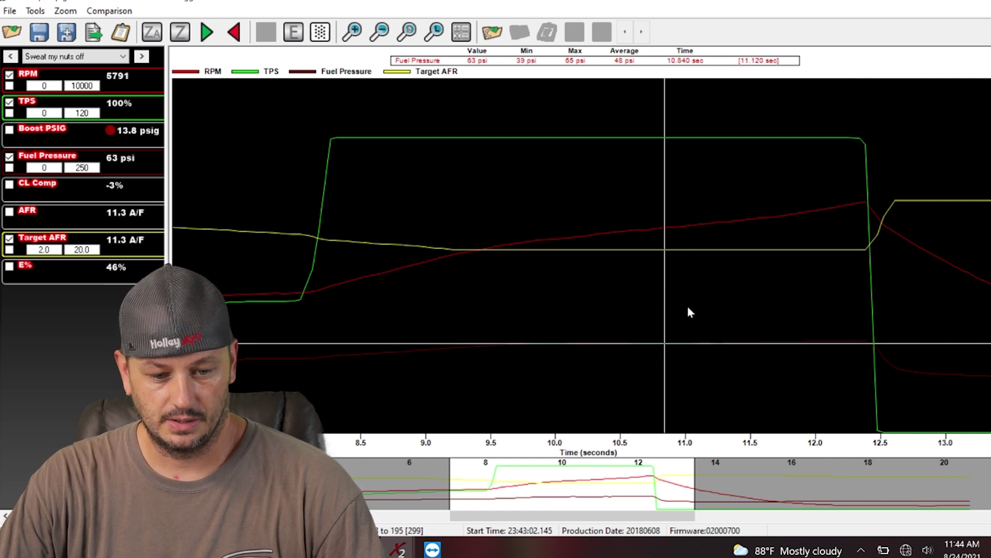
drag(665, 315, 866, 329)
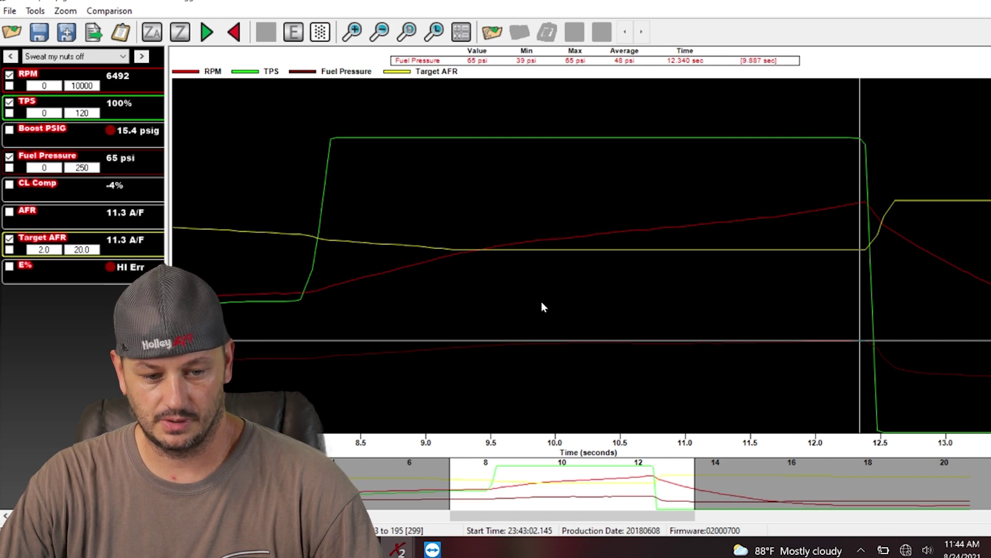
drag(541, 303, 786, 313)
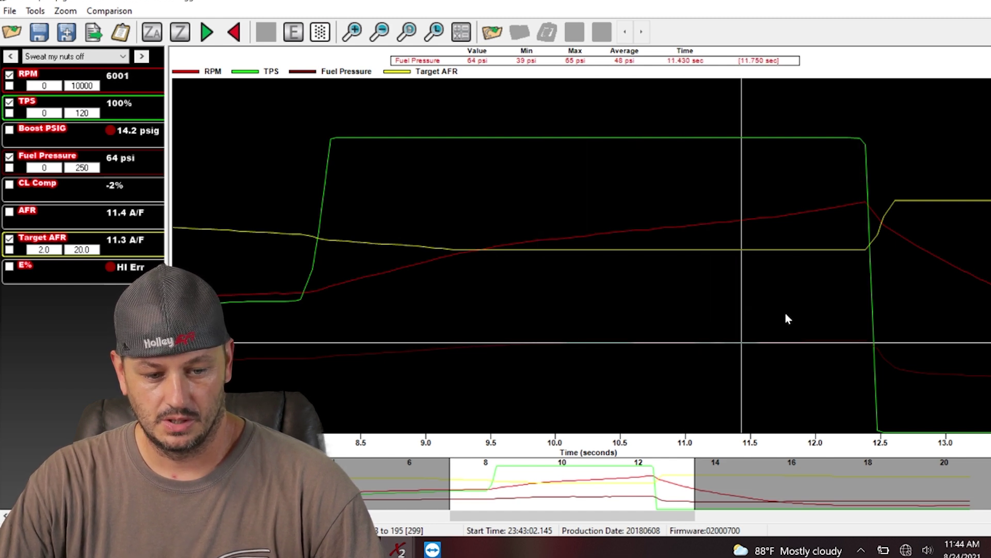
drag(787, 317, 852, 321)
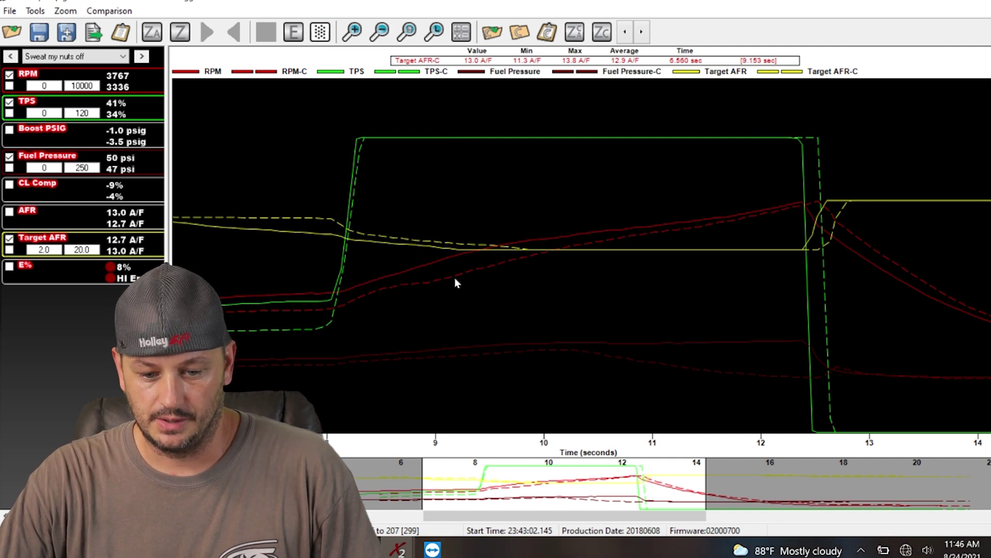
Place the cursor on the comparison graph and read Fuel Pressure around 10 seconds.
click(464, 256)
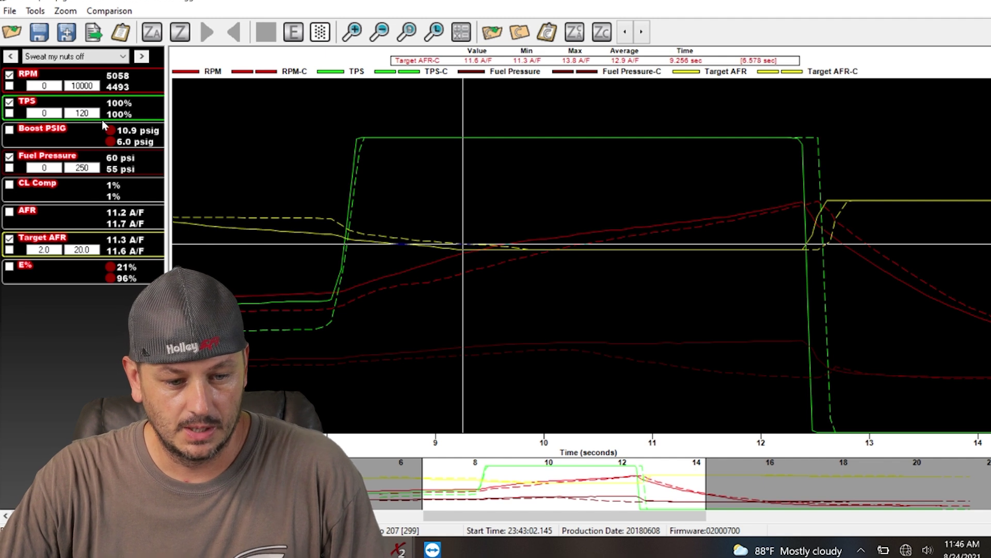
click(11, 158)
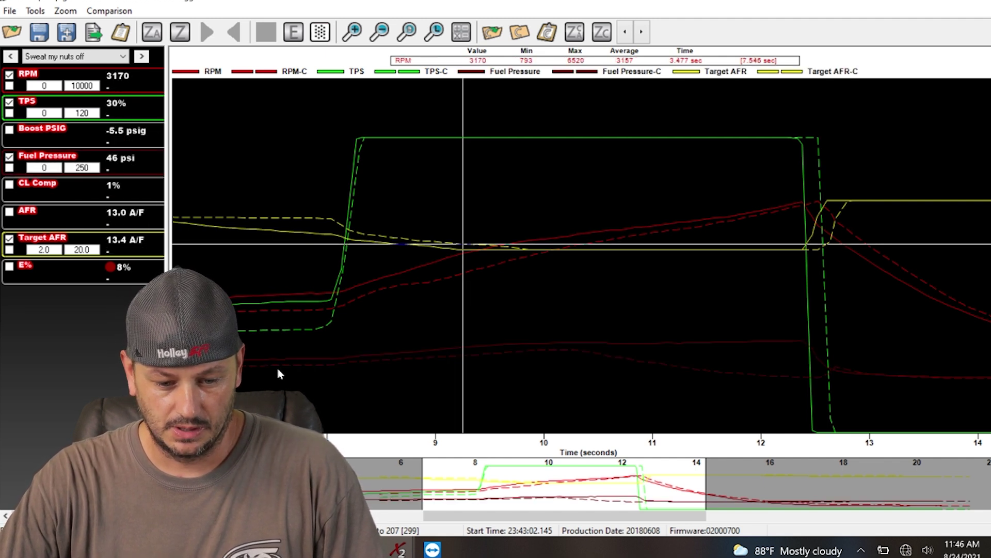
mouse_move(277, 366)
mouse_down()
mouse_move(231, 365)
mouse_move(431, 374)
mouse_move(487, 360)
mouse_move(561, 292)
mouse_up()
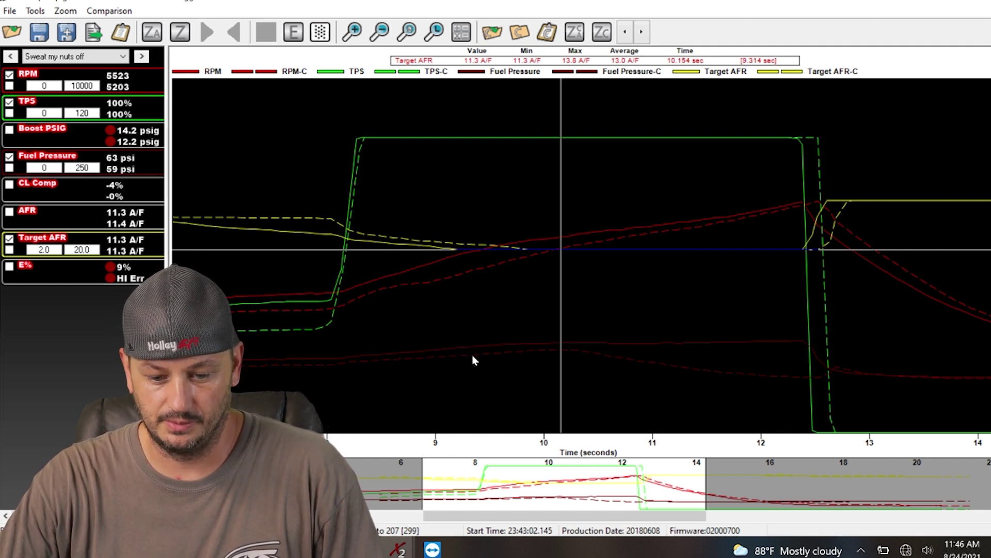
click(574, 329)
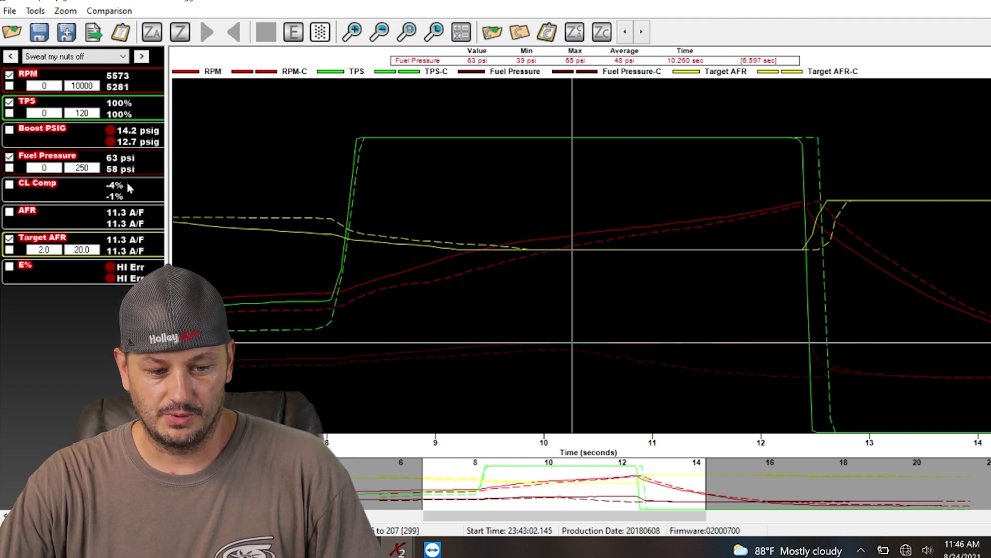
Scrub to peak RPM where comparison fuel pressure drops, then add the E% traces.
drag(588, 309, 700, 327)
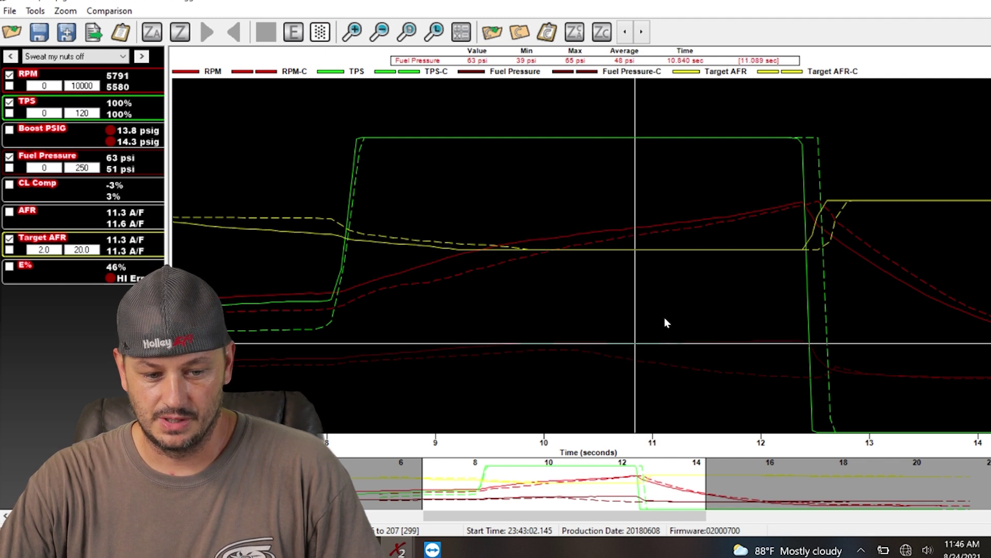
drag(737, 322, 758, 313)
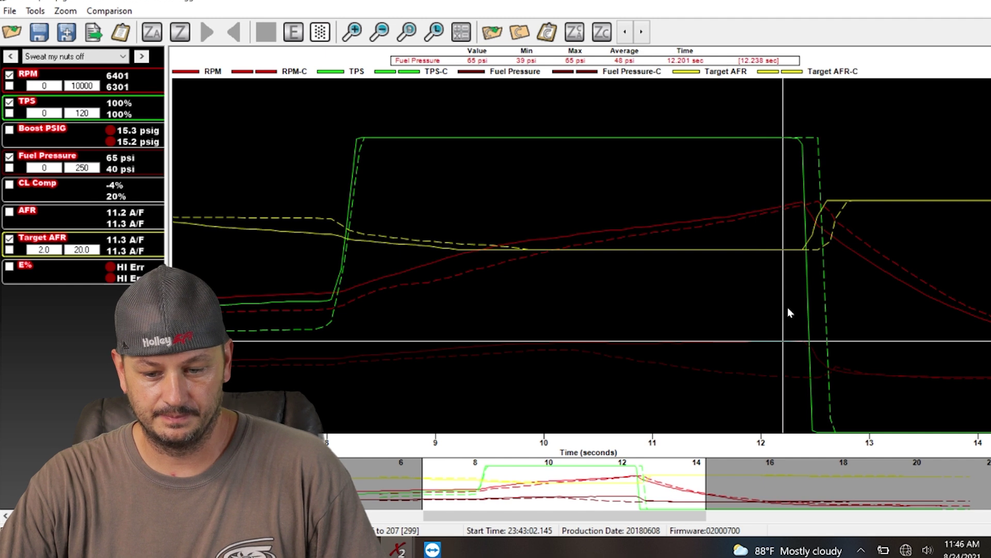
drag(787, 310, 806, 304)
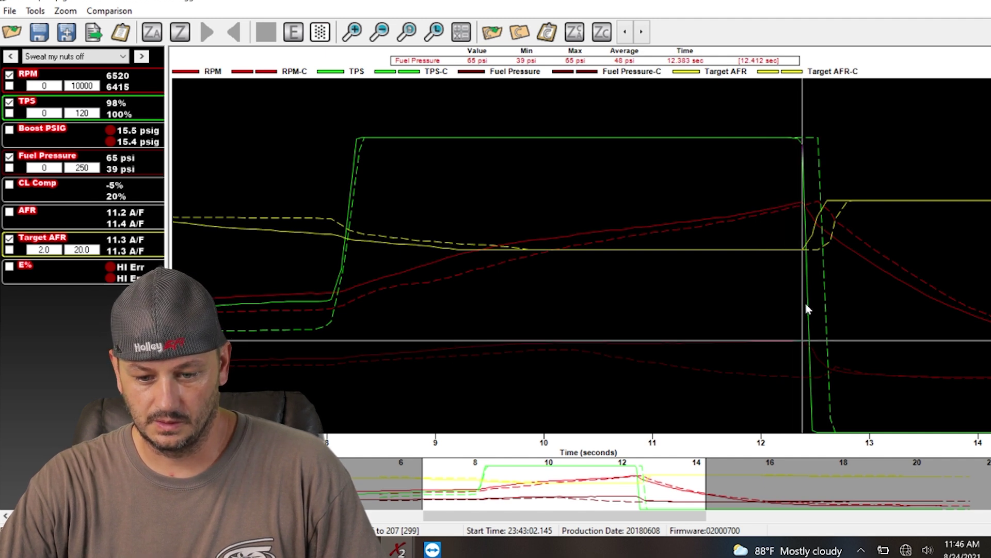
click(11, 269)
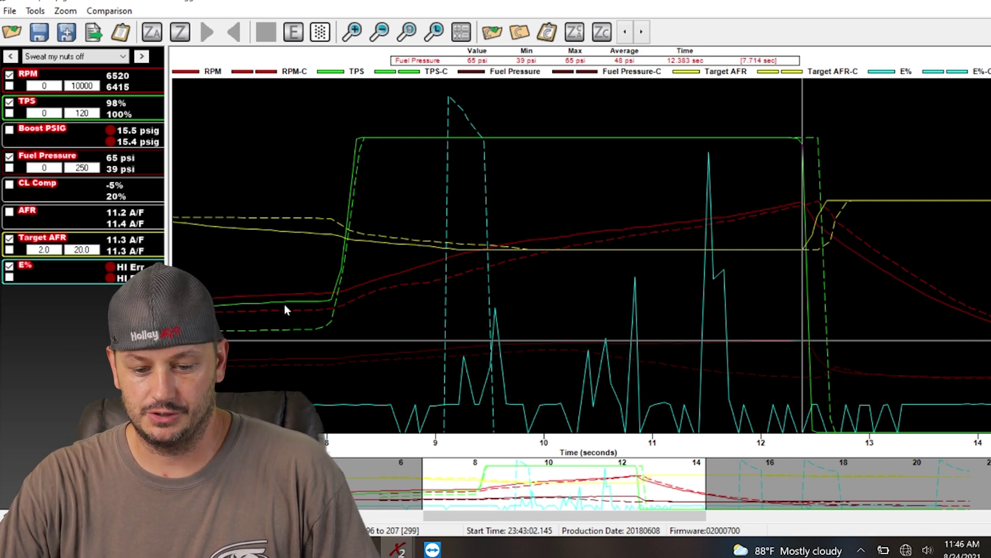
Untick E% to remove both ethanol content traces from the graph.
click(9, 266)
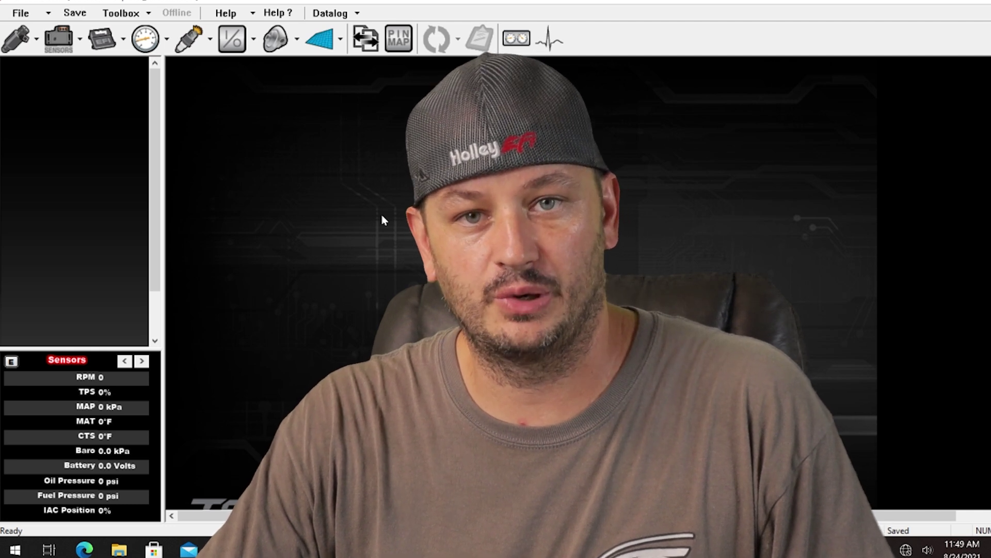
Open the Base Fuel volumetric efficiency table from the FUEL panel and show it as a 3D graph.
click(101, 37)
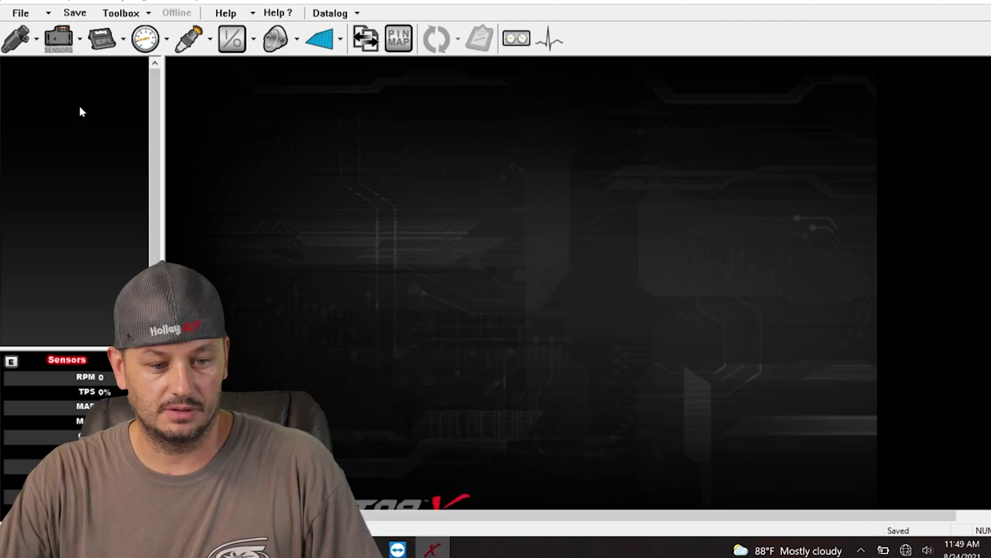
click(22, 42)
click(39, 94)
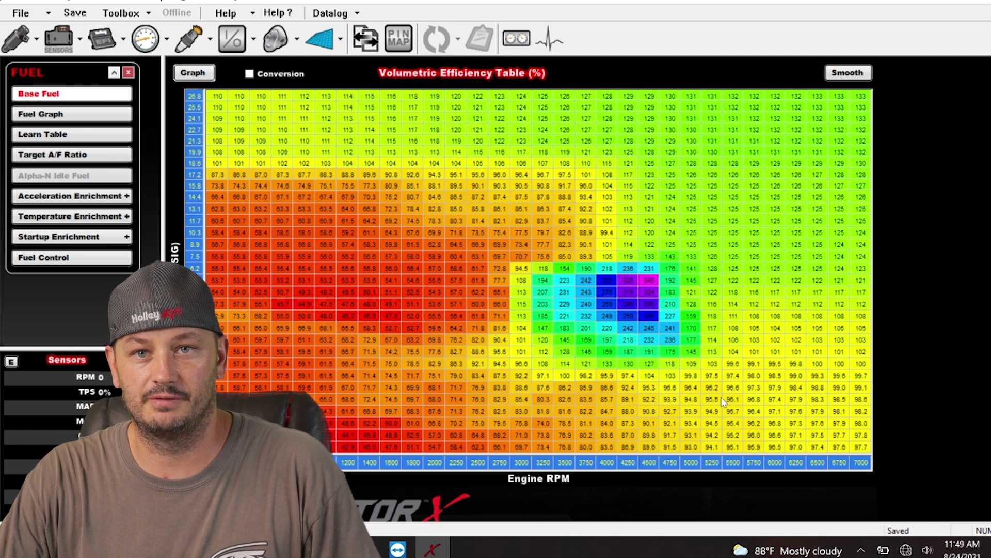
click(54, 115)
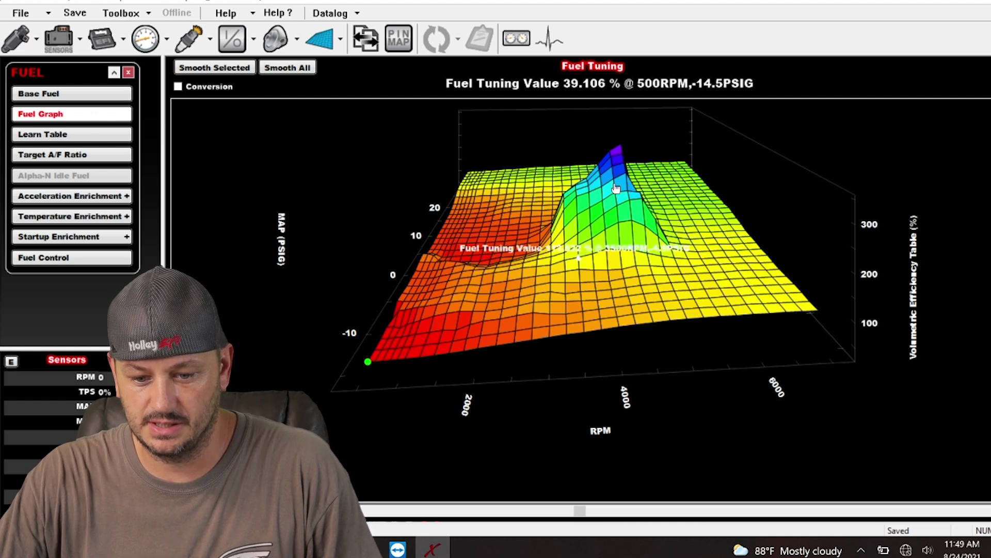
Select the tallest 3D graph spike to read 314.792% VE at 4250 RPM, 3.4 PSIG.
click(612, 157)
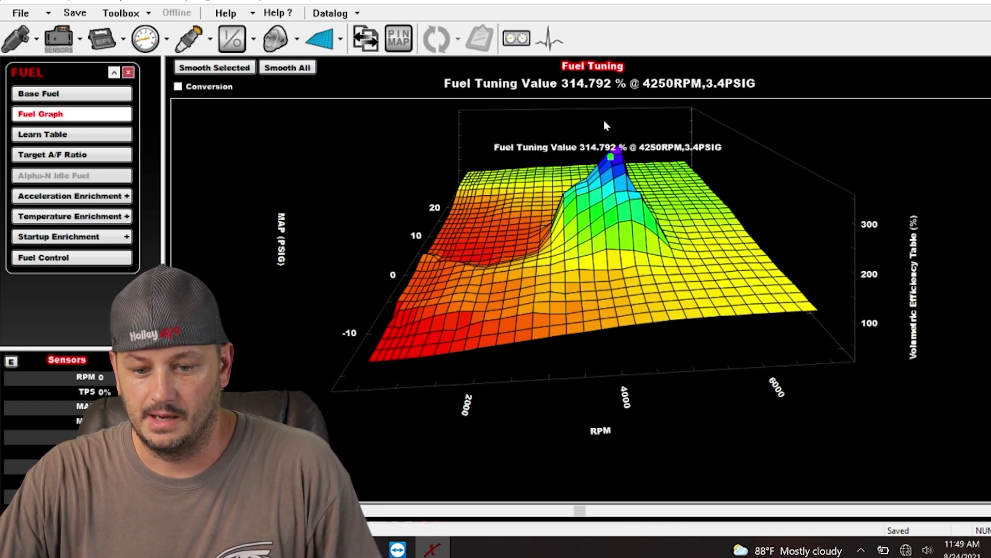